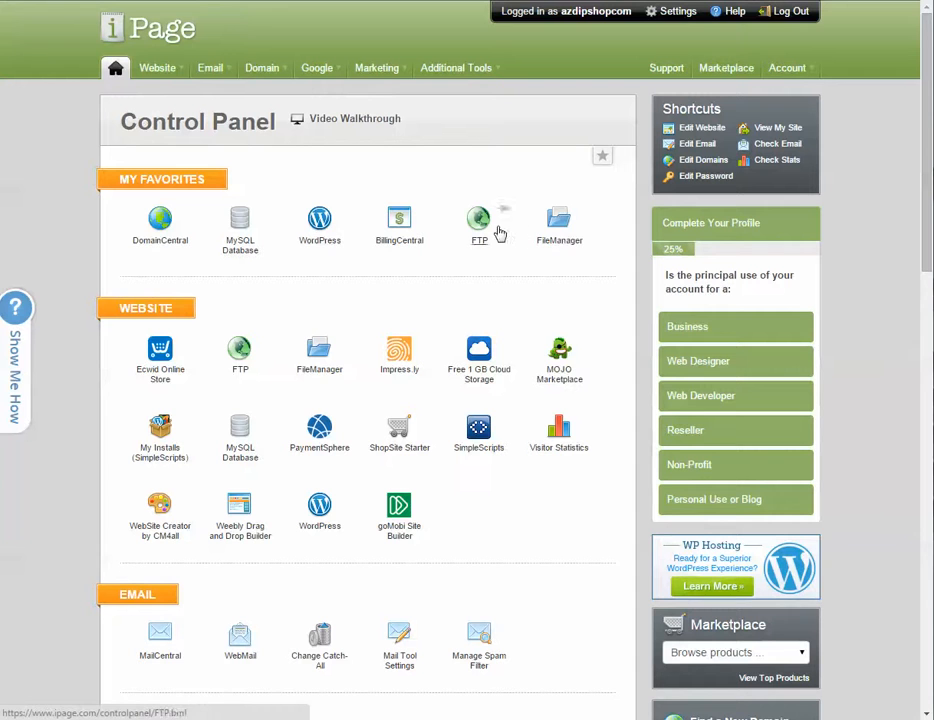
left_click(565, 232)
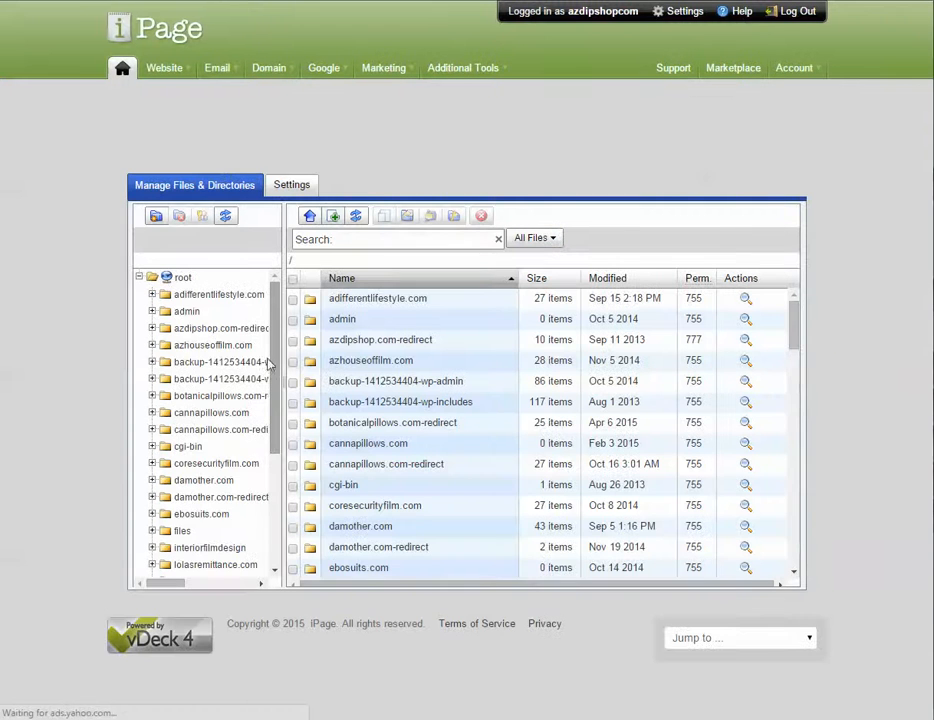
scroll(219, 569, "down", 4)
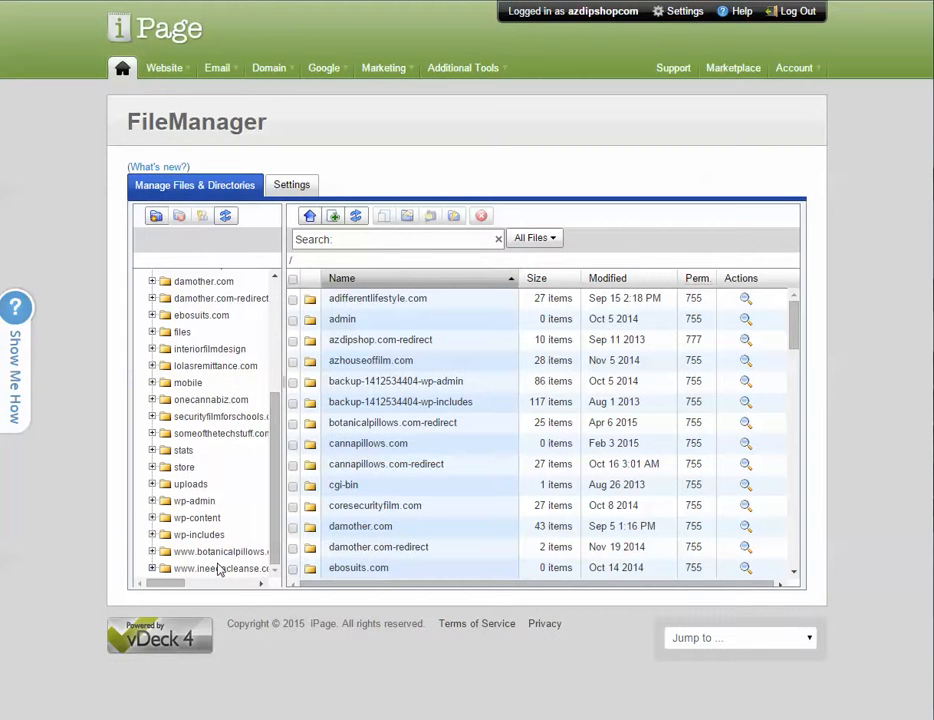
left_click(188, 553)
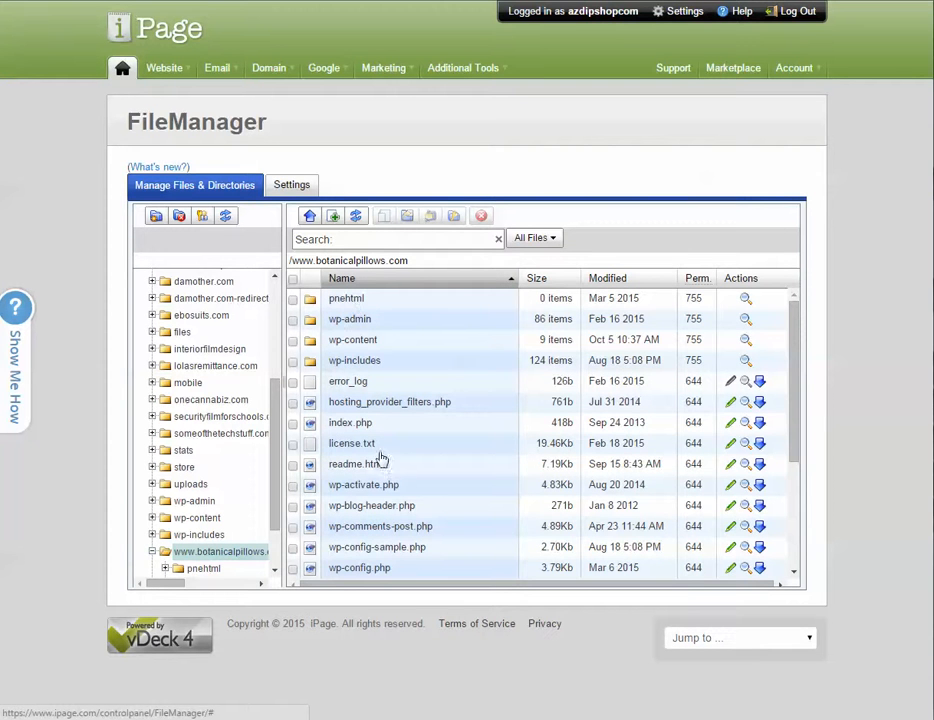
scroll(375, 500, "down", 3)
scroll(378, 530, "up", 3)
left_click(293, 280)
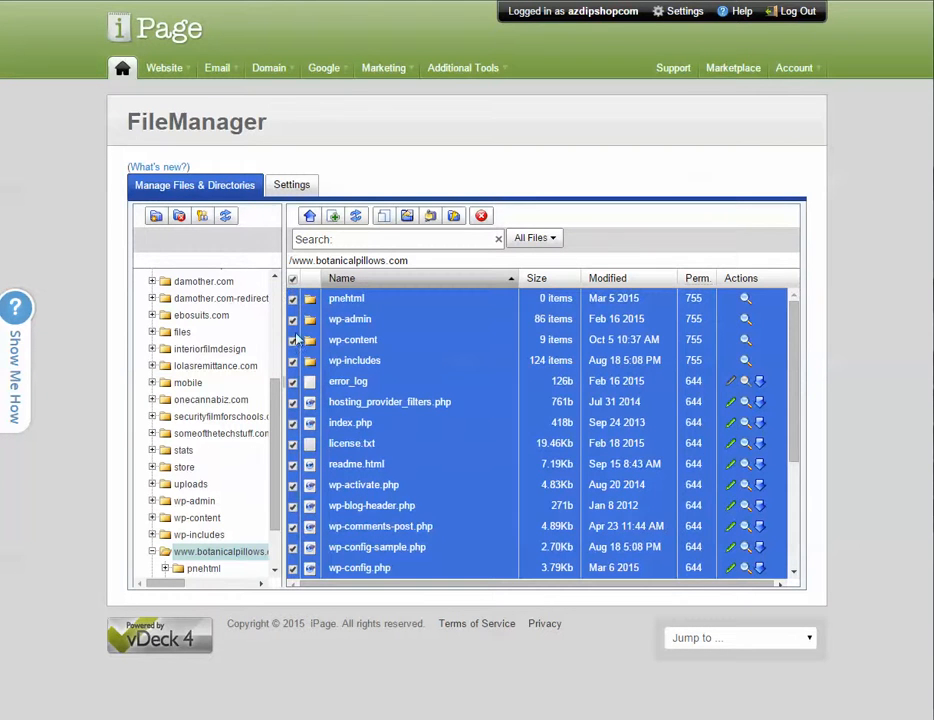
scroll(440, 461, "down", 3)
scroll(440, 480, "up", 3)
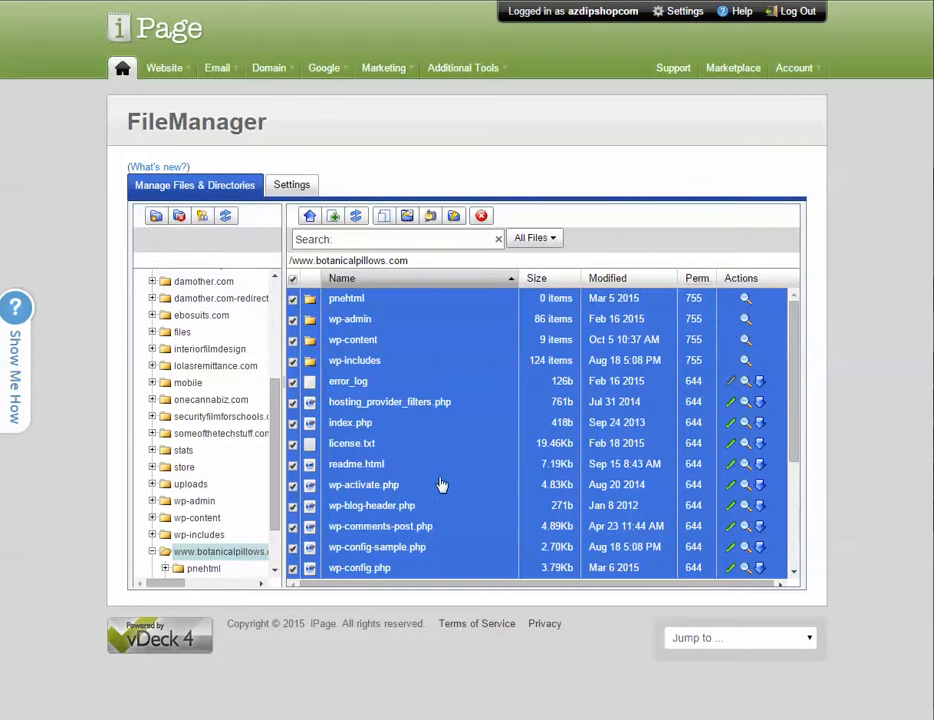
left_click(431, 217)
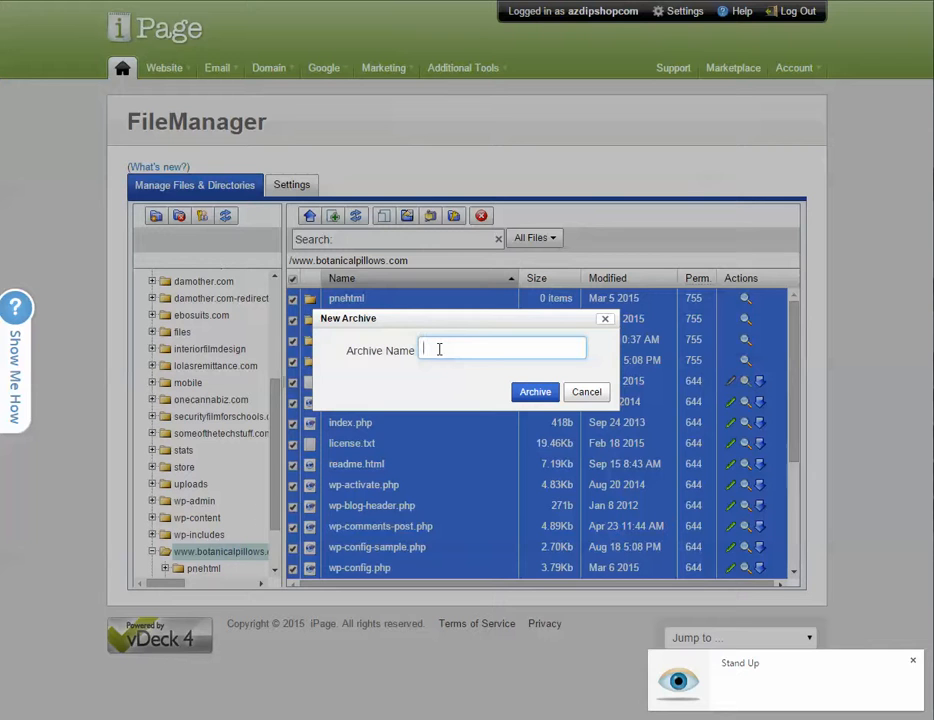
type("backup10-16-15")
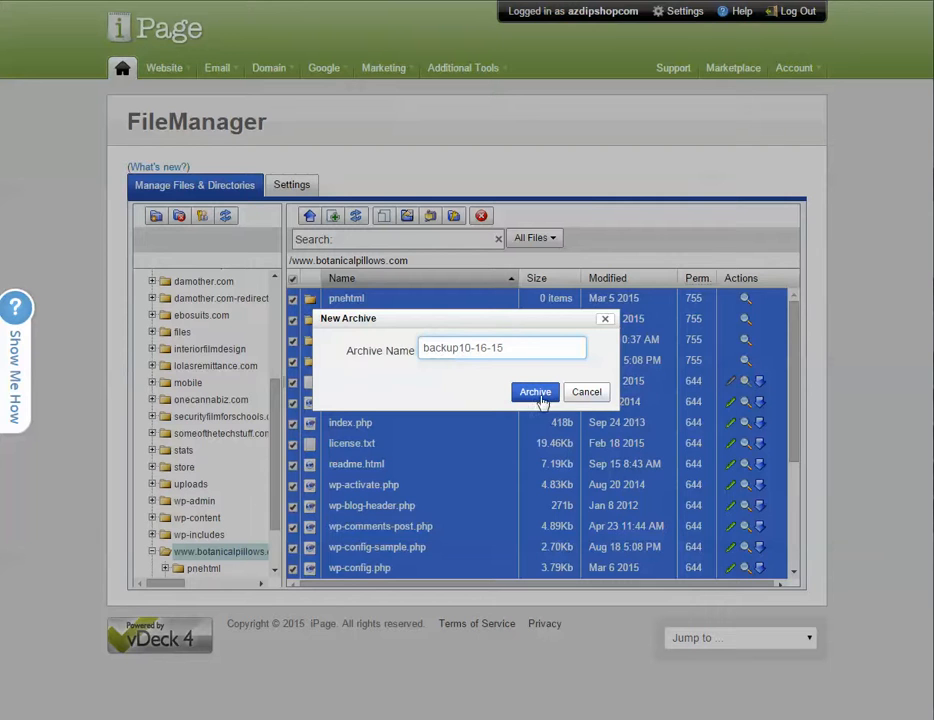
left_click(604, 318)
scroll(430, 480, "down", 3)
scroll(424, 496, "up", 3)
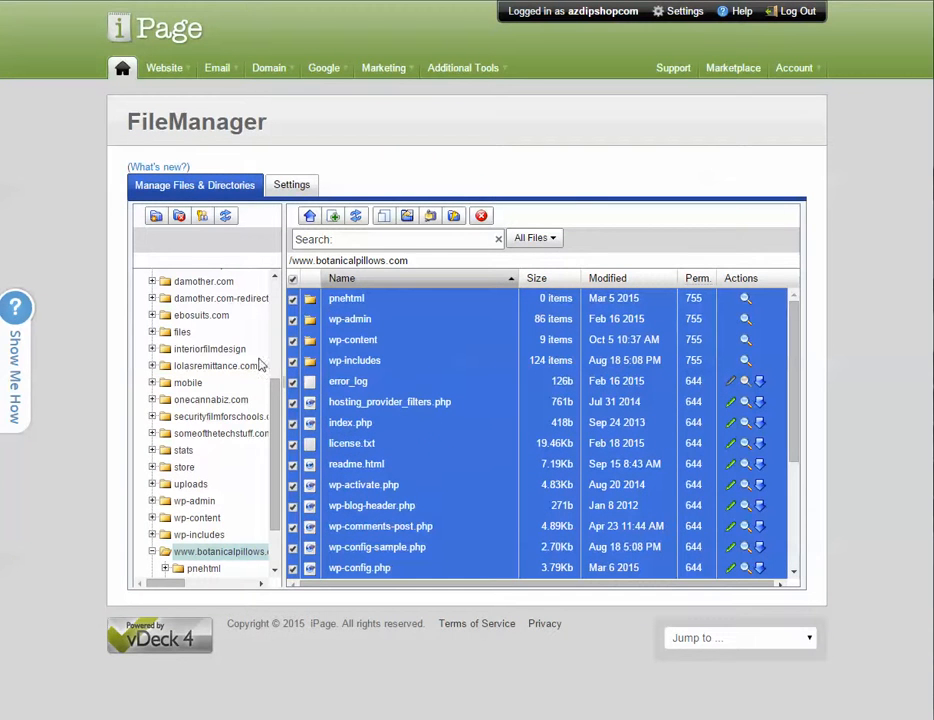
left_click(292, 278)
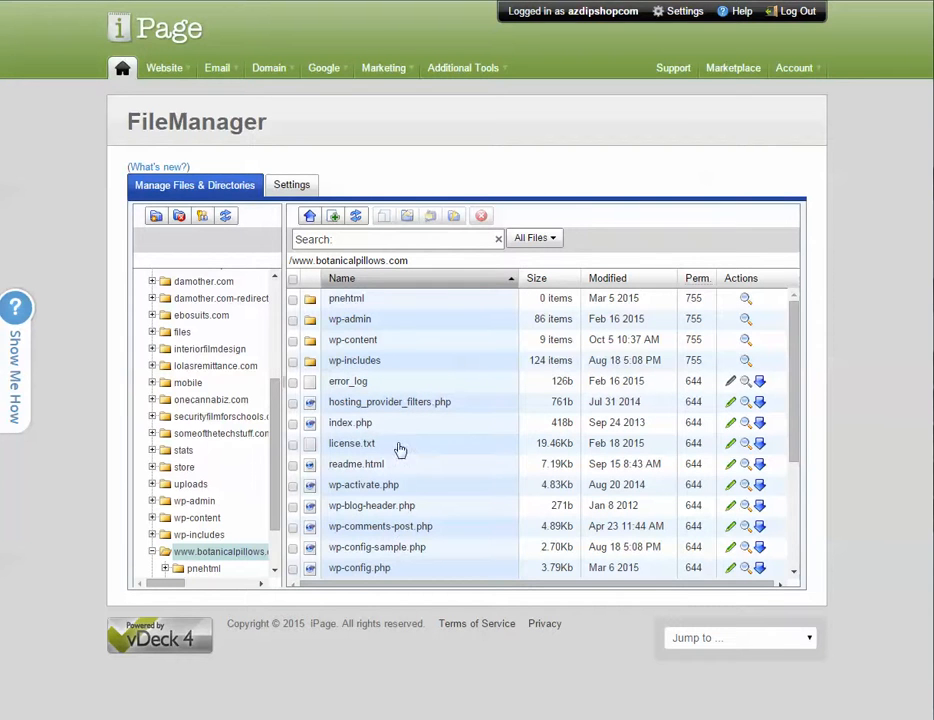
Go to the MySQL databases, select wordpress_n3n5kilc5h and open it in phpMyAdmin.
scroll(371, 409, "down", 3)
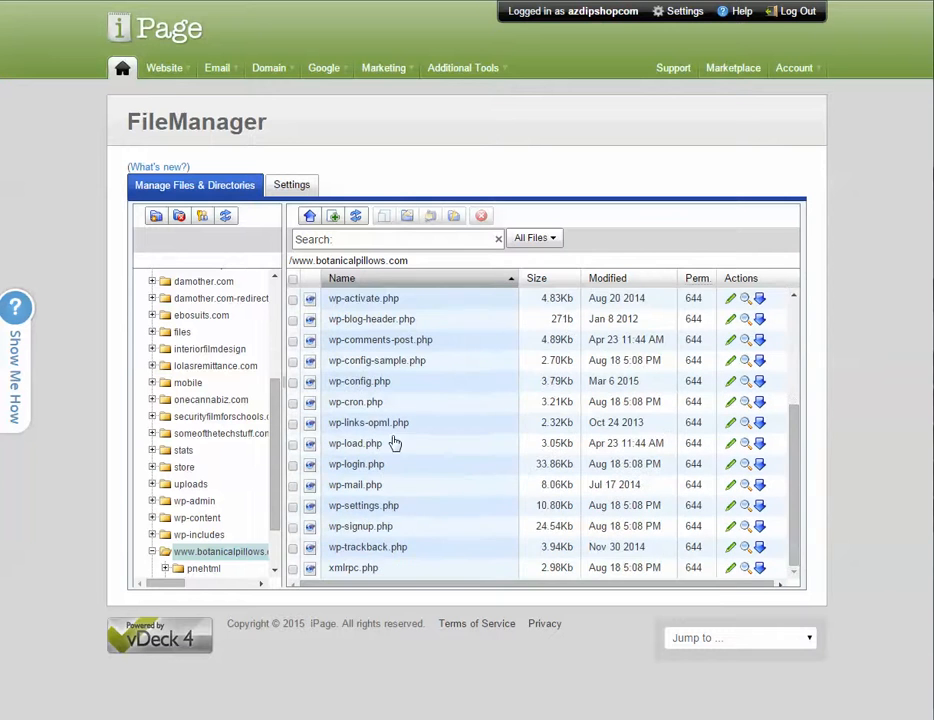
scroll(386, 455, "up", 3)
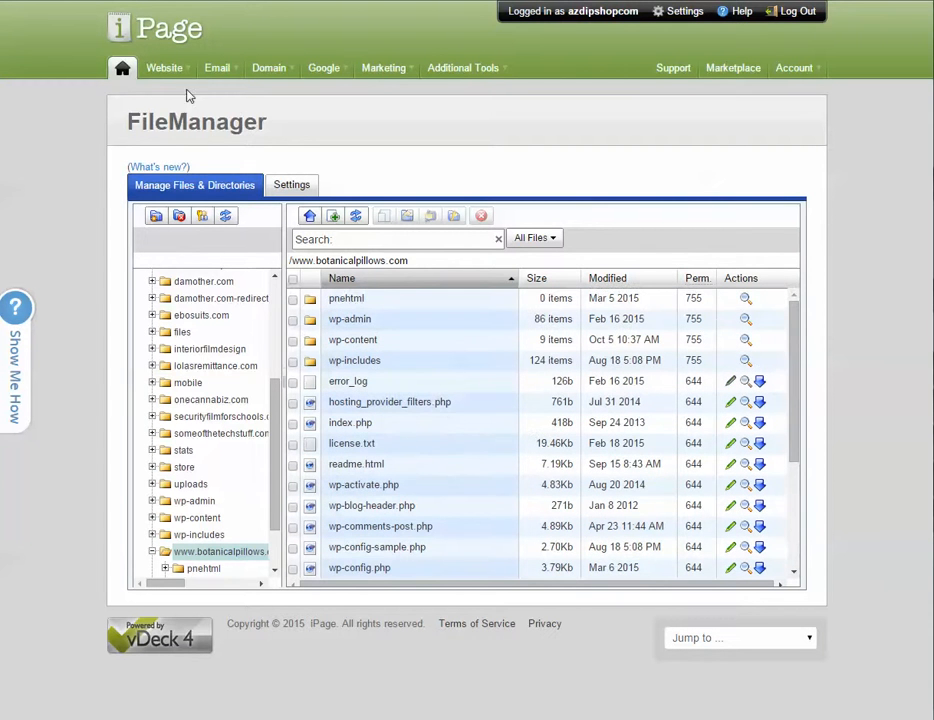
mouse_move(163, 68)
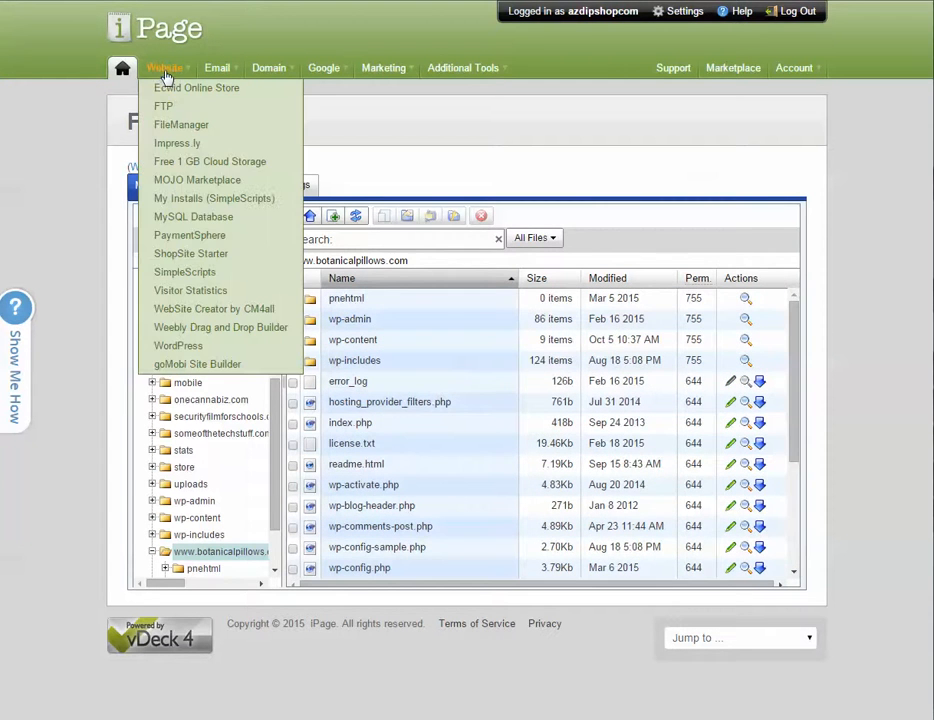
left_click(183, 219)
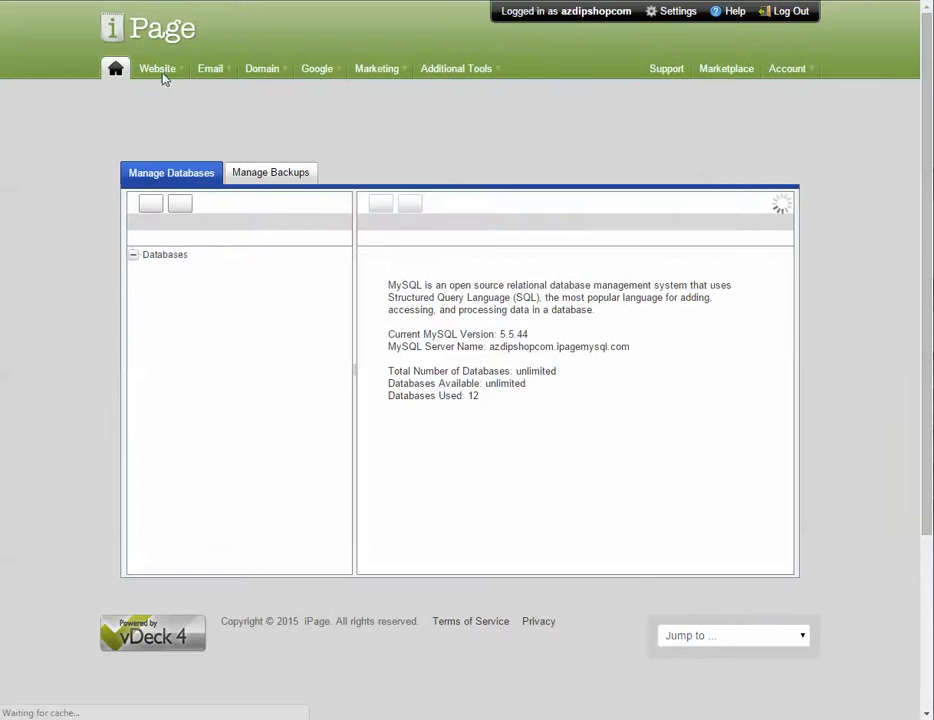
mouse_move(160, 70)
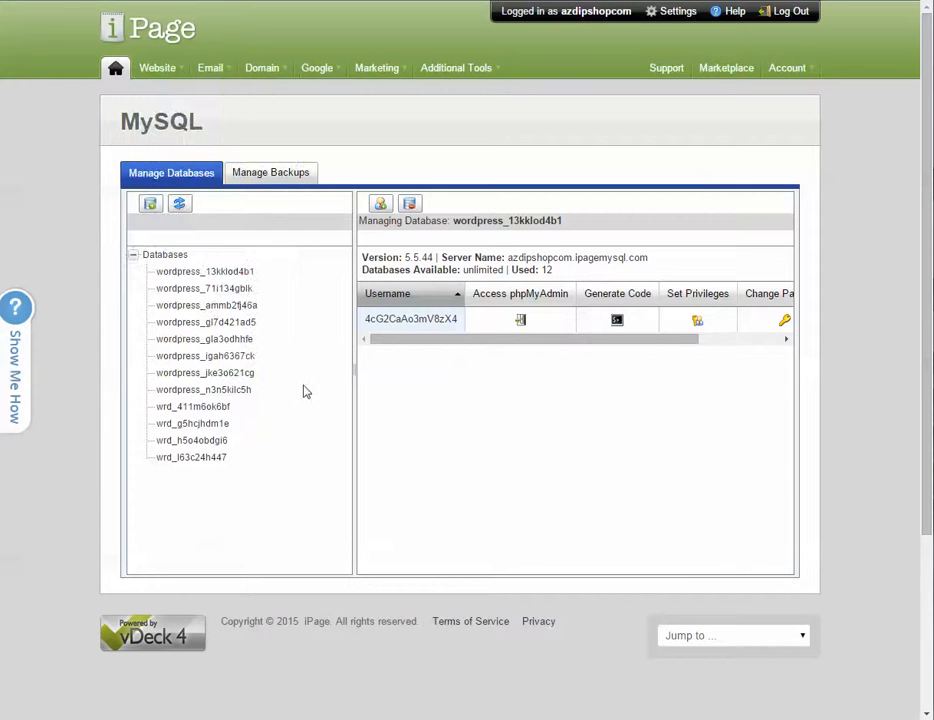
left_click(243, 392)
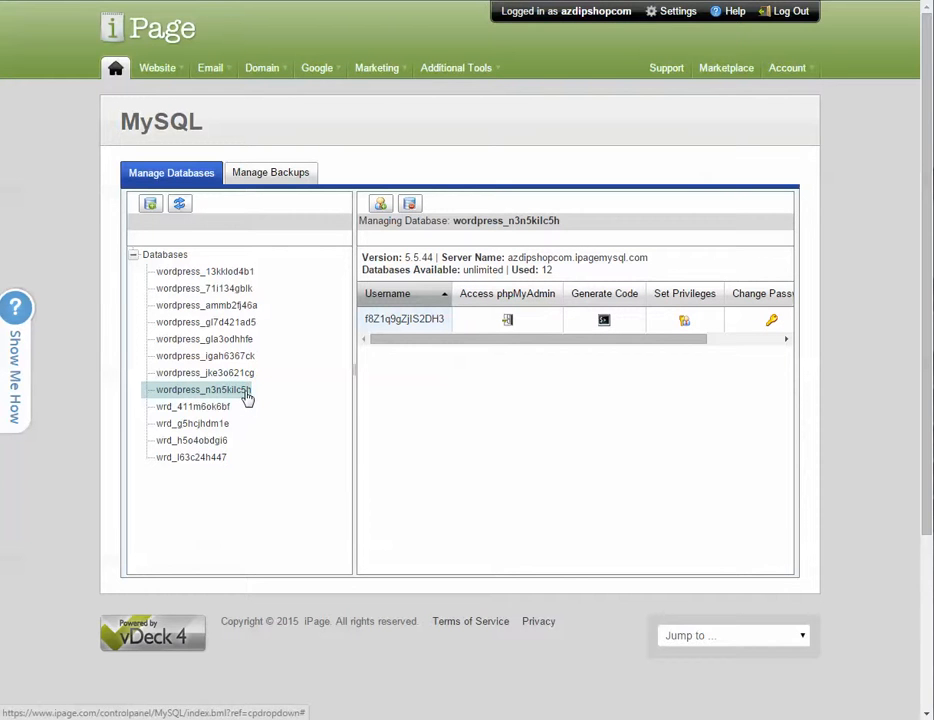
left_click(508, 321)
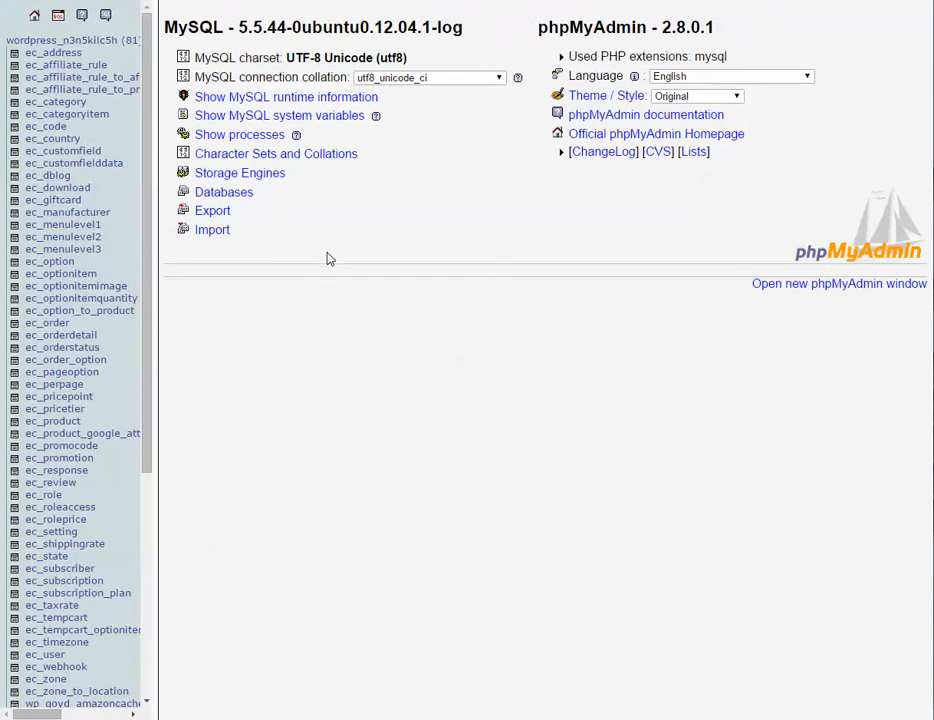
Open the wordpress_n3n5kilc5h database from the database list and bring up its export options.
left_click(228, 196)
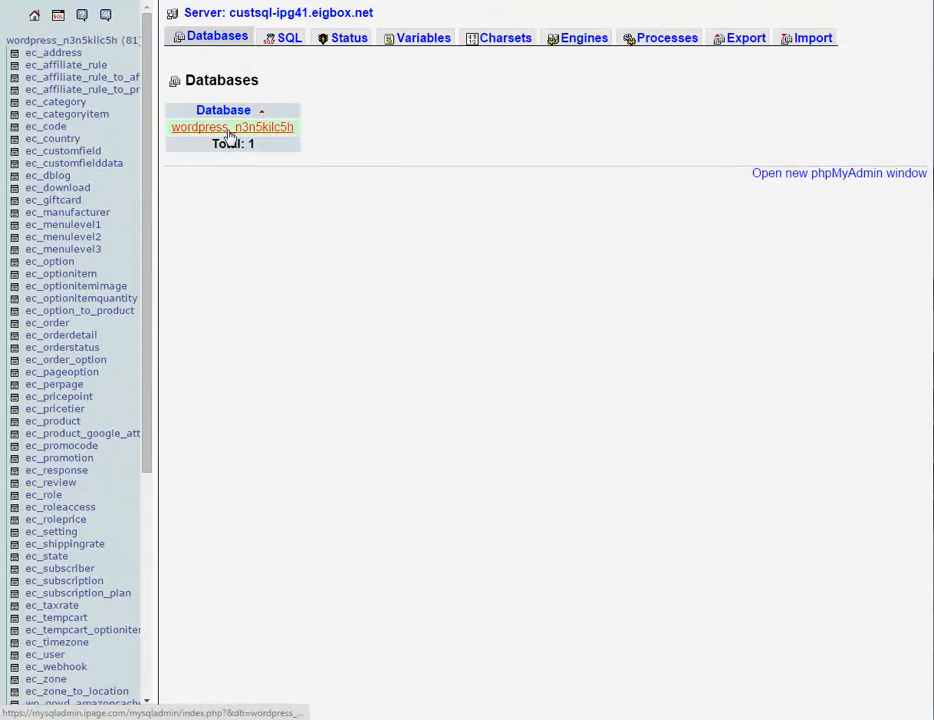
left_click(232, 129)
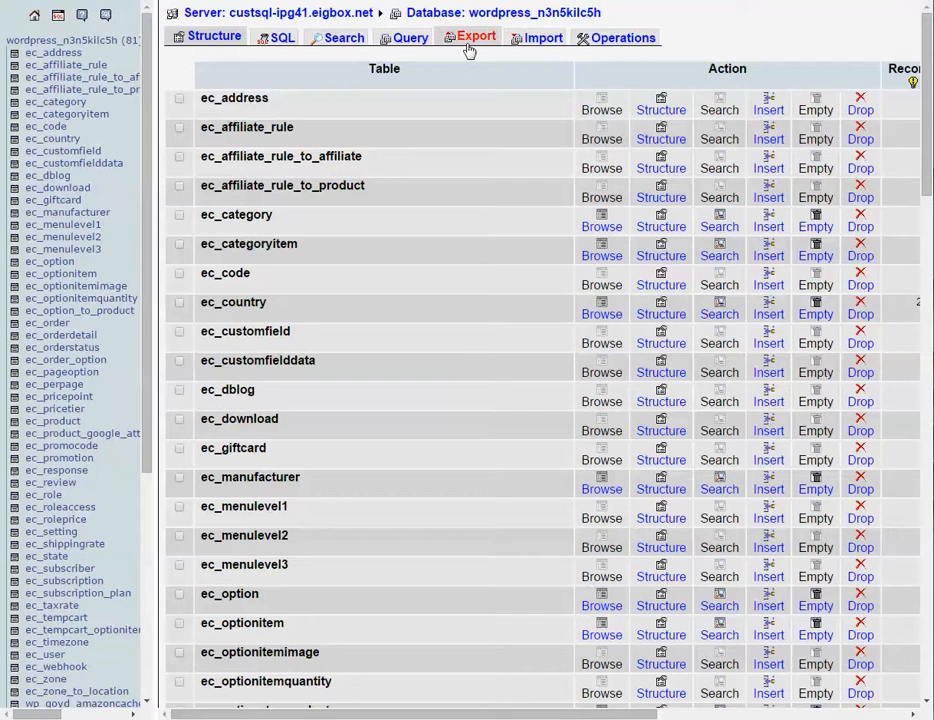
left_click(470, 47)
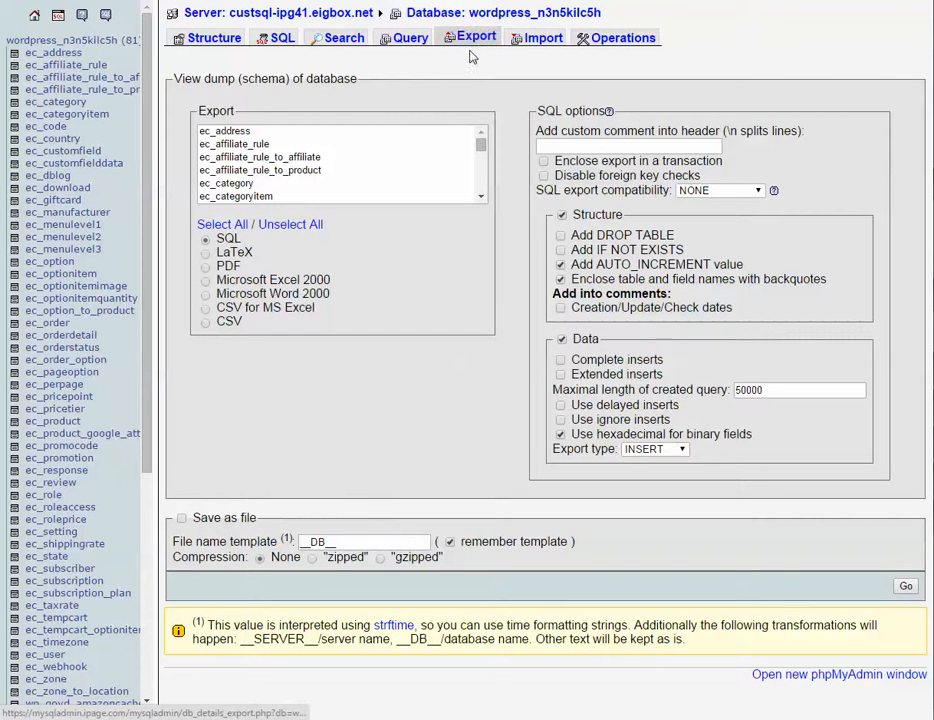
Select all tables for the export and save the SQL dump as a file with gzipped compression.
left_click(214, 225)
scroll(258, 190, "down", 15)
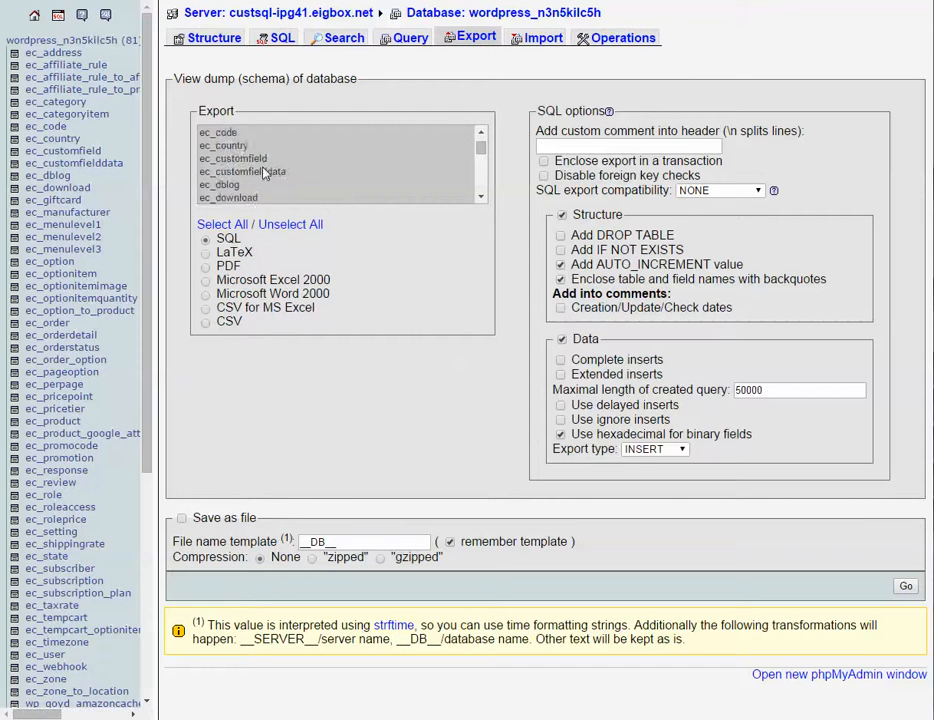
scroll(265, 200, "up", 14)
scroll(265, 195, "down", 20)
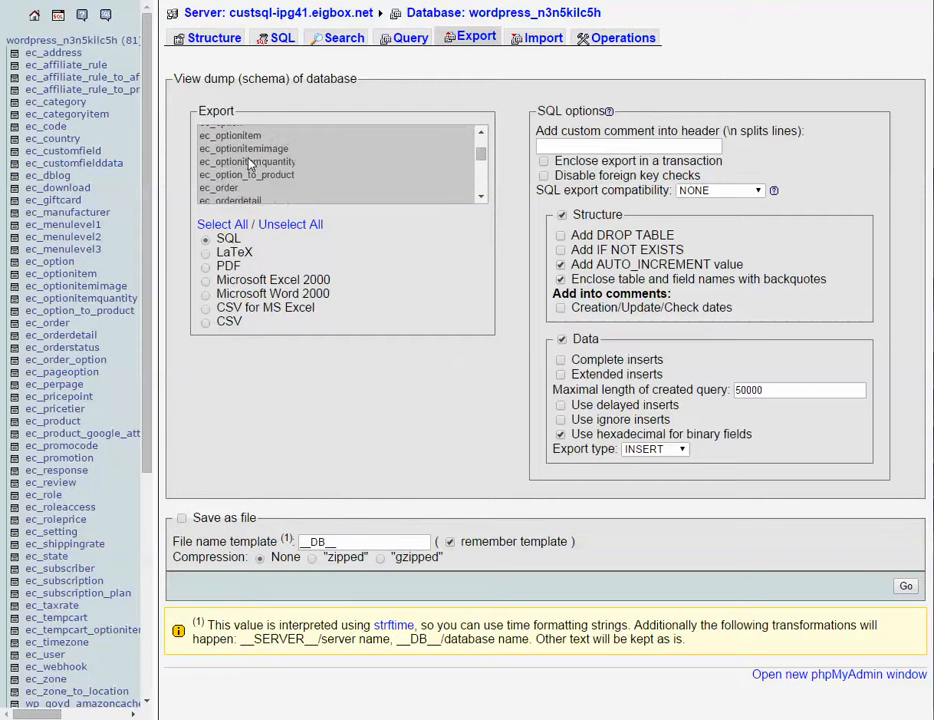
scroll(255, 185, "up", 8)
scroll(253, 182, "up", 12)
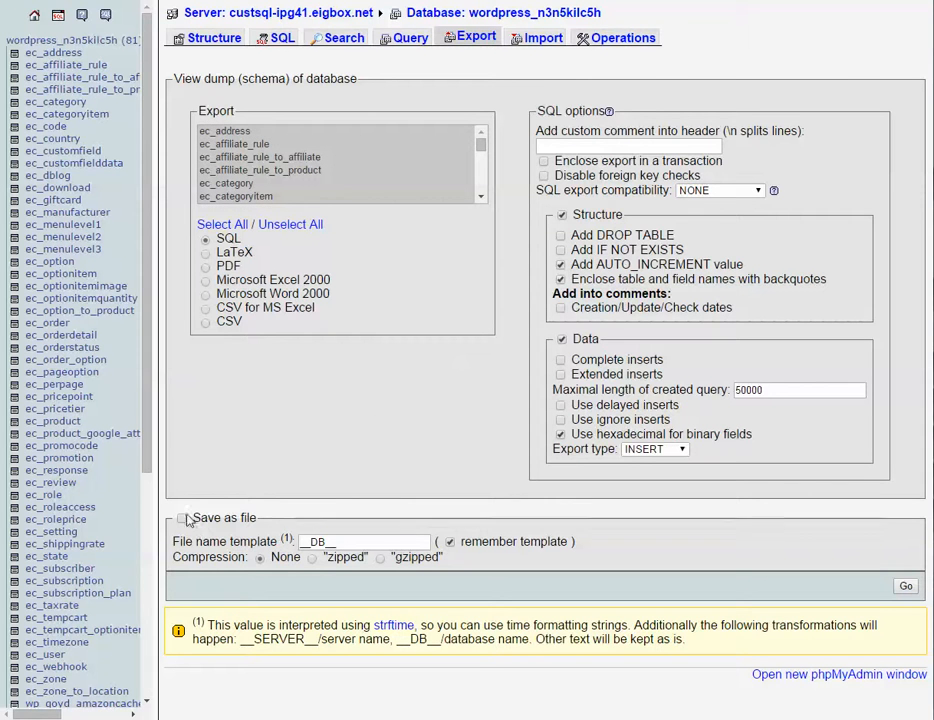
left_click(224, 519)
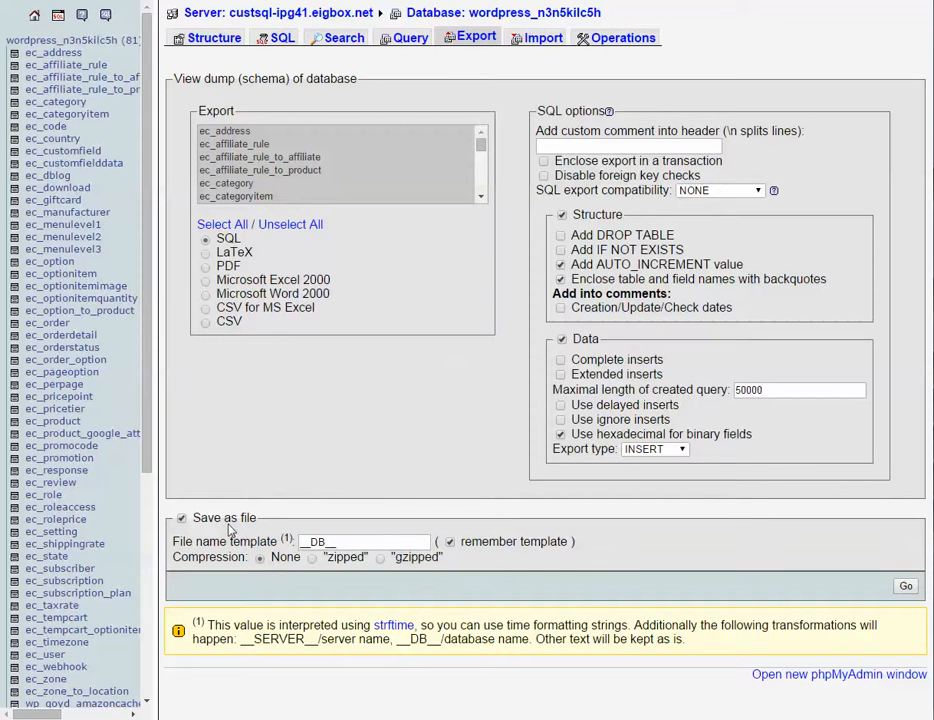
left_click(381, 562)
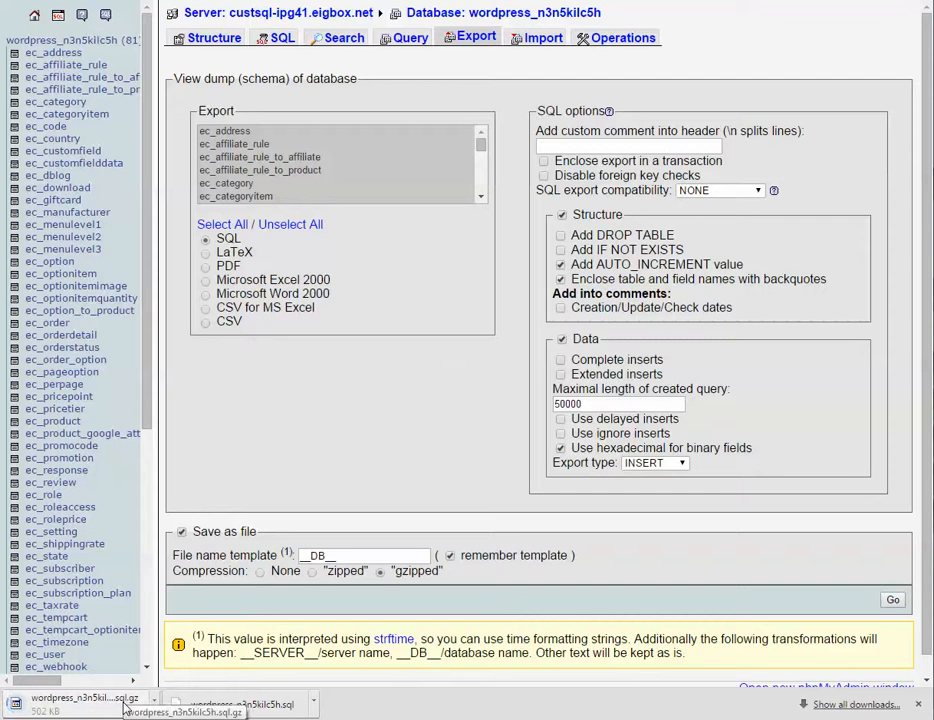
Set the export compression to None and enable Add IF NOT EXISTS and Add DROP TABLE for the structure.
left_click(268, 574)
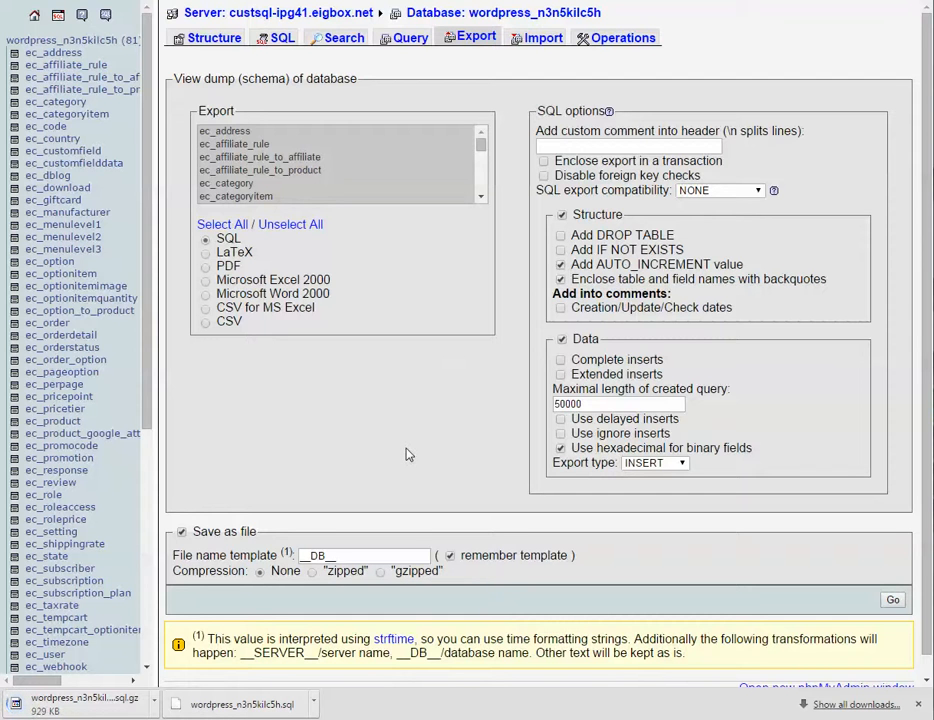
left_click(561, 250)
left_click(560, 236)
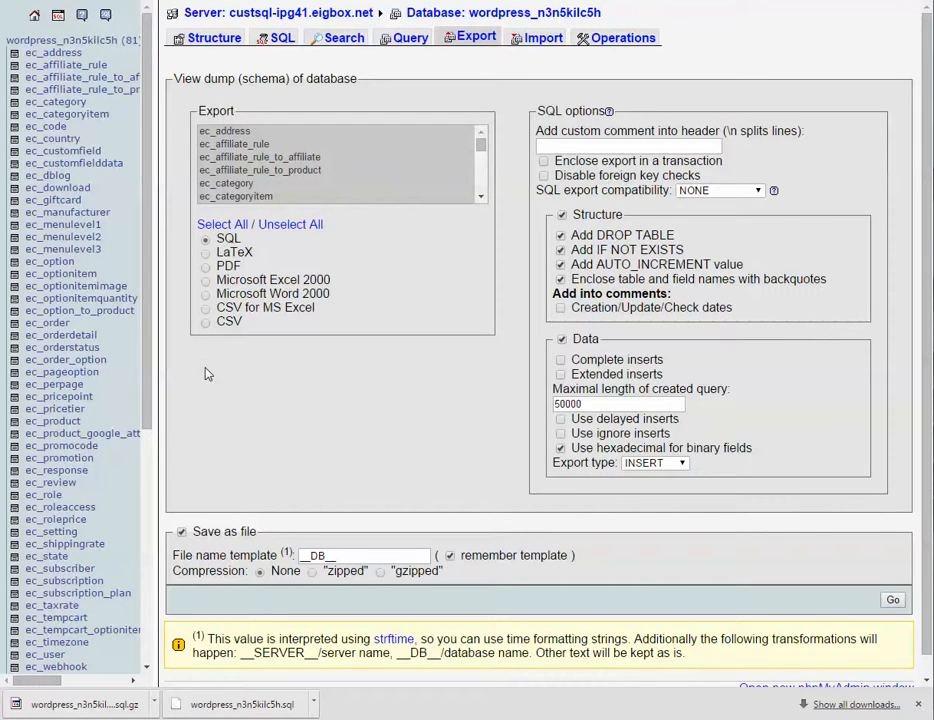
scroll(186, 287, "down", 1)
scroll(187, 289, "up", 1)
scroll(130, 363, "down", 3)
scroll(130, 363, "up", 3)
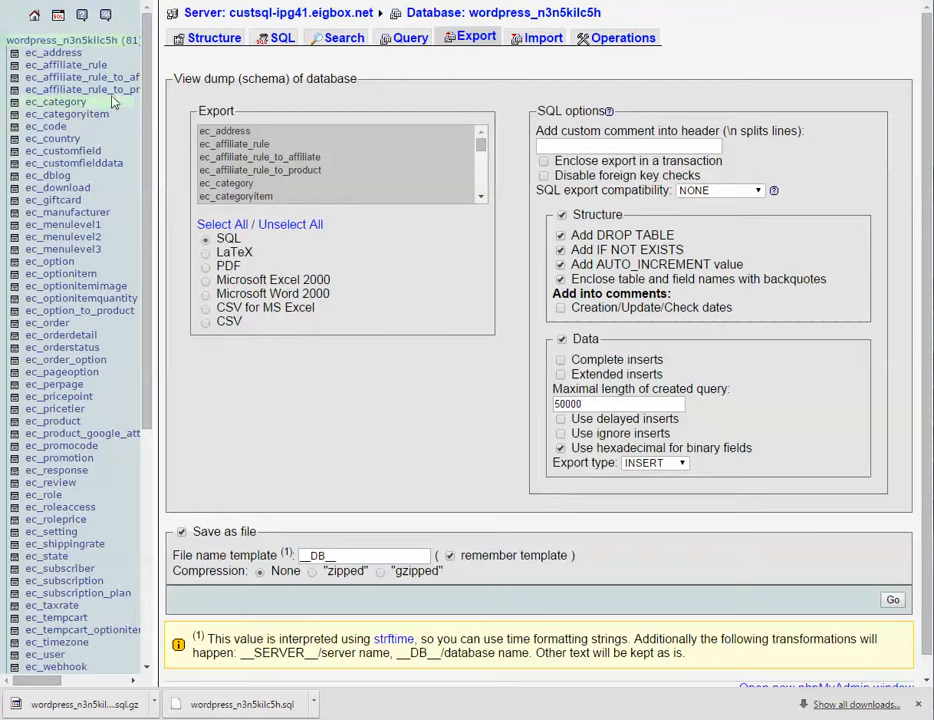
scroll(100, 421, "down", 3)
scroll(100, 422, "up", 5)
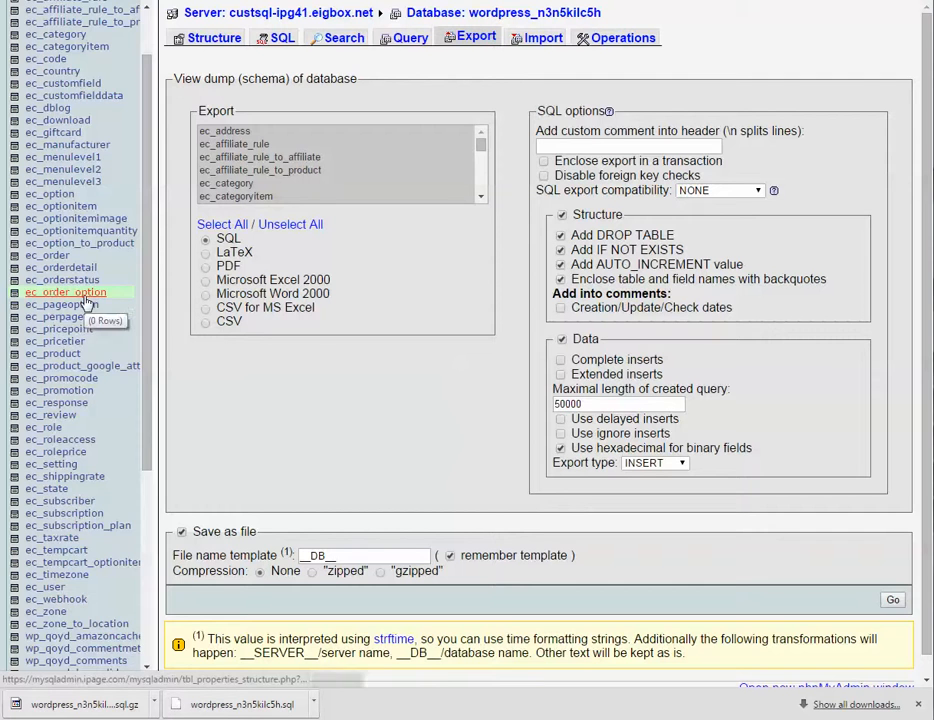
scroll(90, 232, "up", 1)
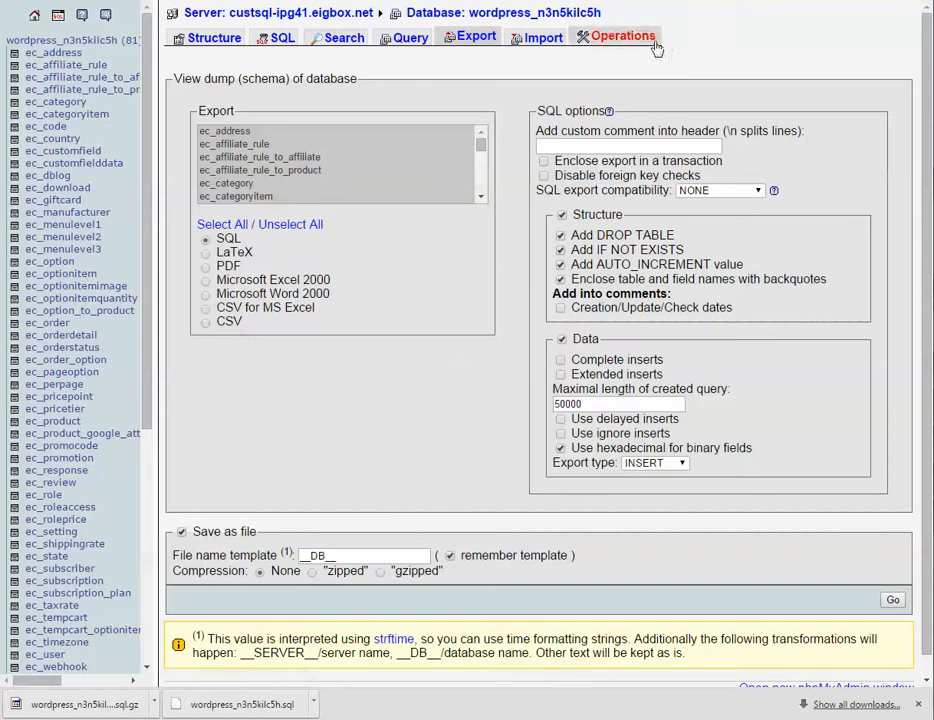
Return to the iPage control panel and open the FileManager.
left_click(440, 0)
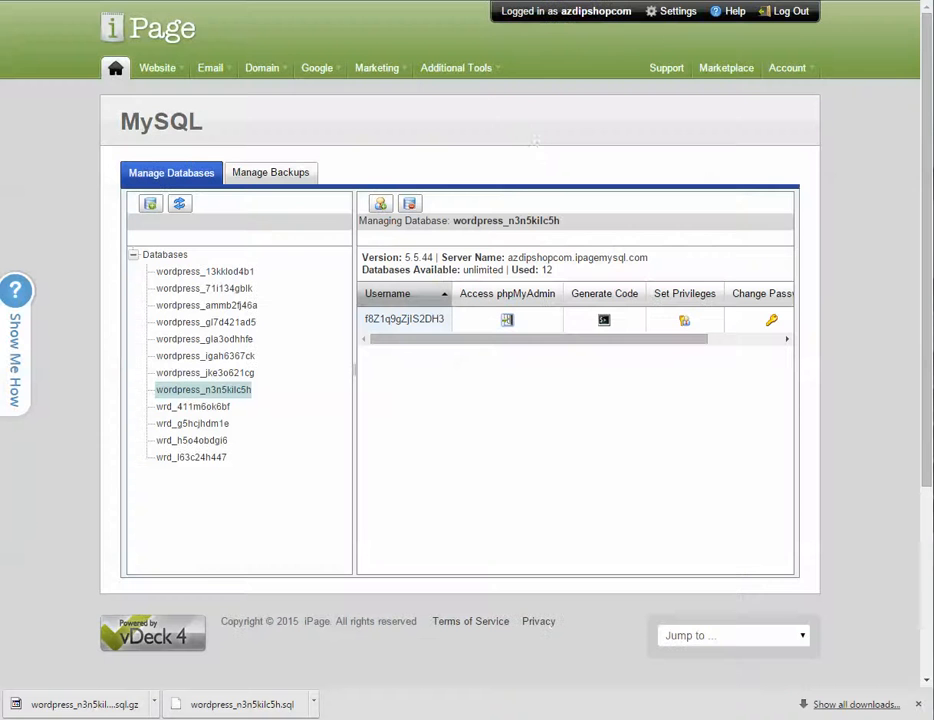
mouse_move(156, 66)
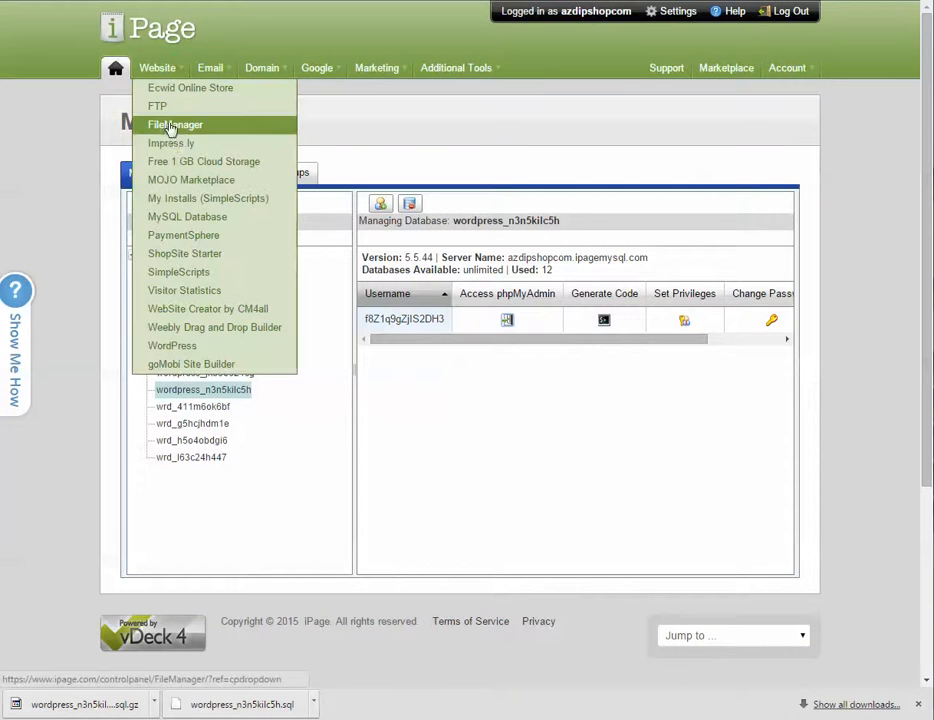
left_click(172, 126)
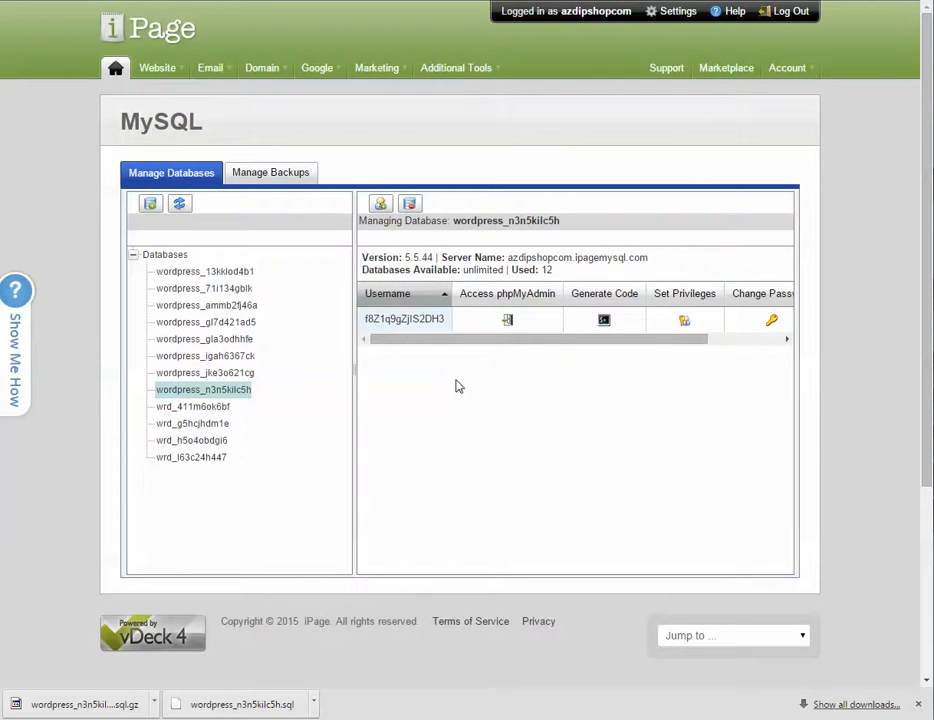
Select the botanicalpillows-backup-5-8-15.zip archive in the root directory.
scroll(390, 470, "down", 5)
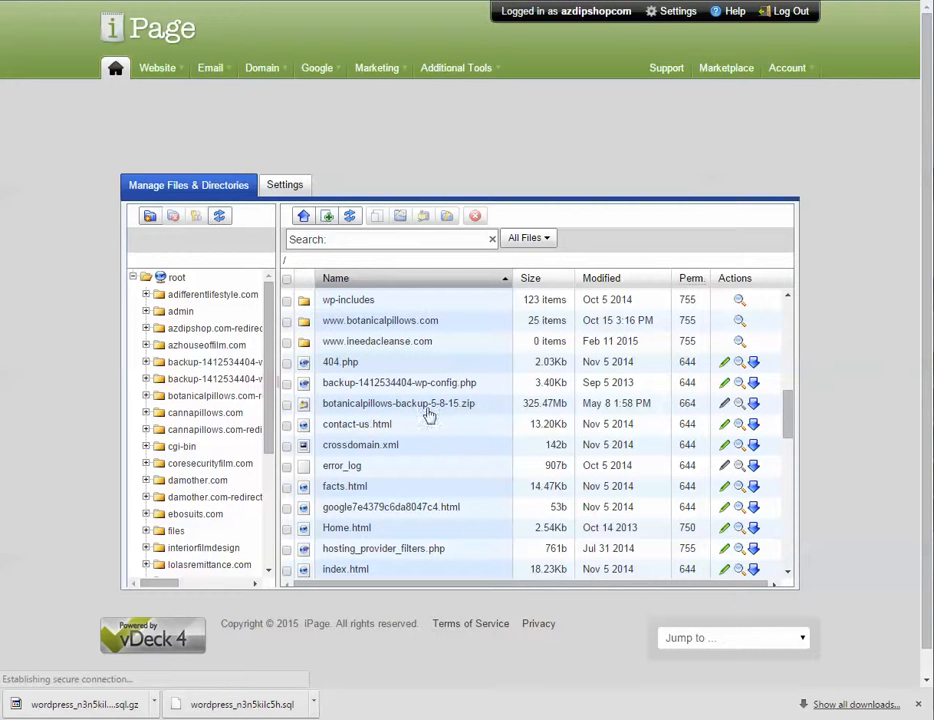
left_click(390, 405)
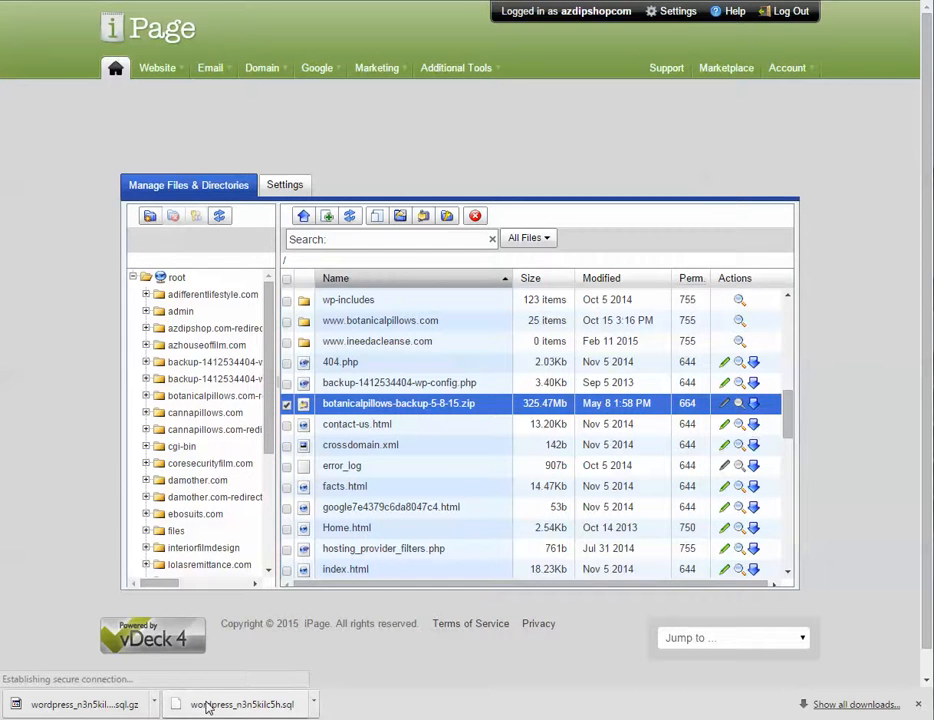
scroll(360, 372, "down", 1)
scroll(404, 425, "down", 3)
scroll(383, 460, "up", 10)
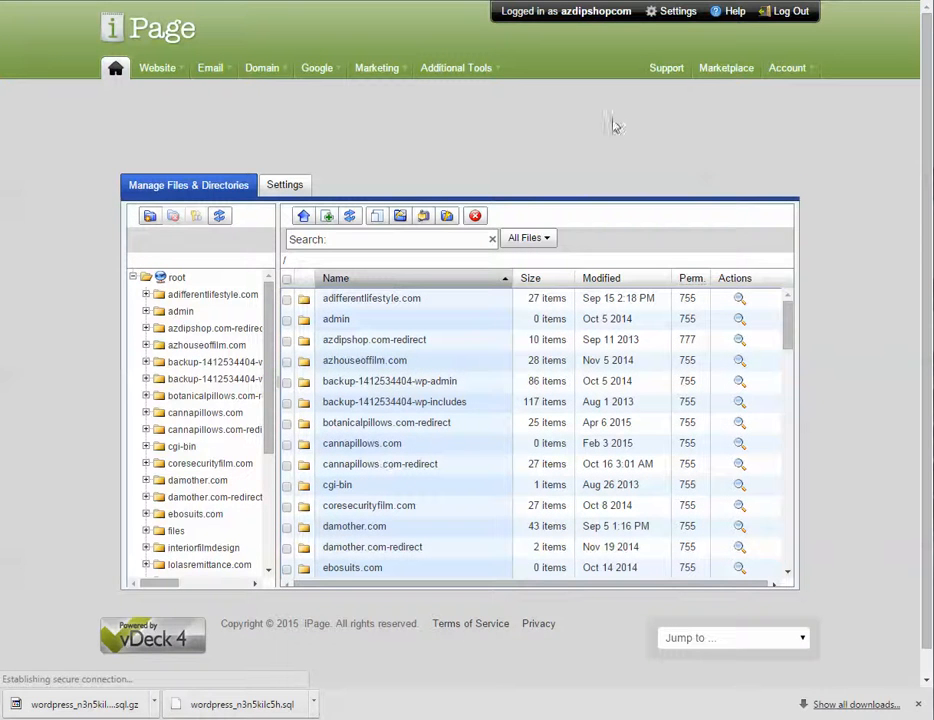